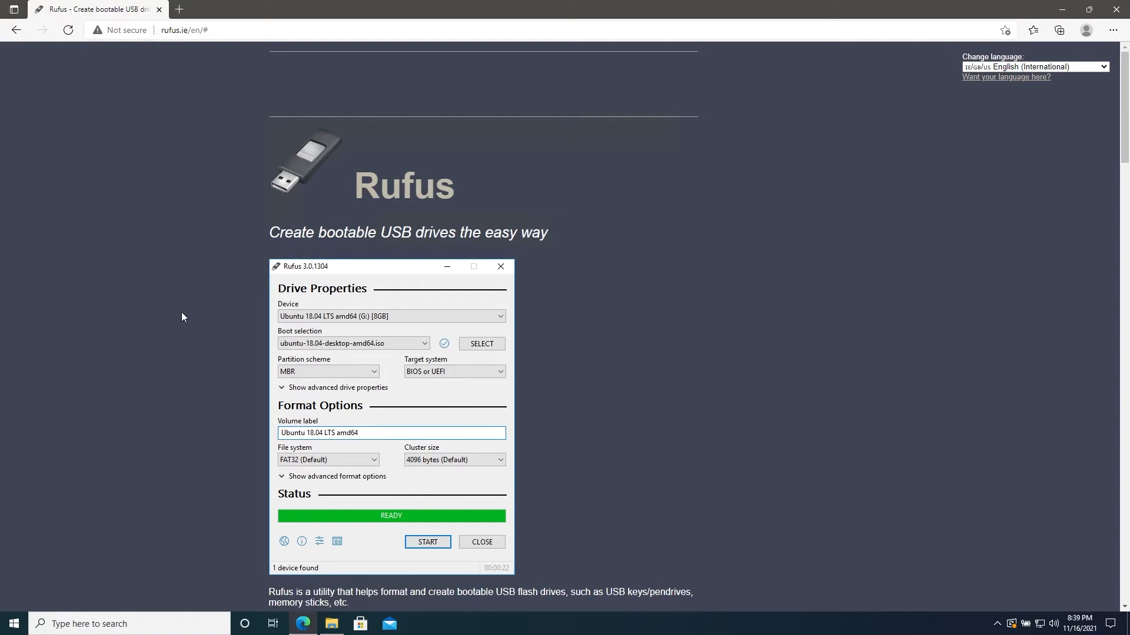
Download Rufus 3.17 Portable from the Rufus website and launch the downloaded rufus-3.17p.exe.
scroll(181, 317, down, 7)
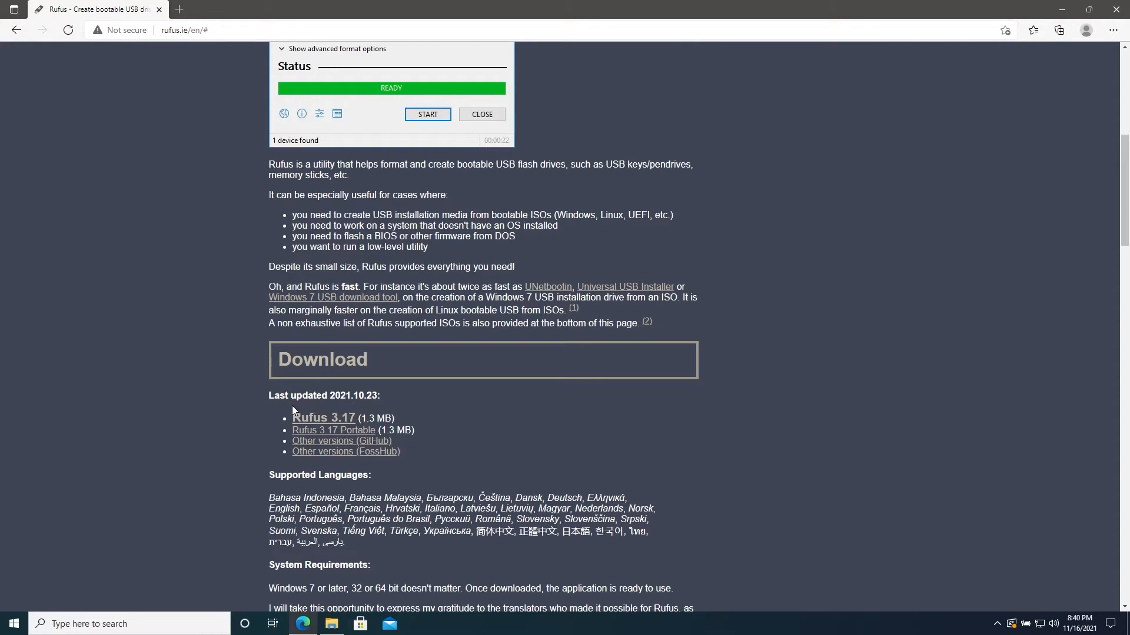
click(300, 432)
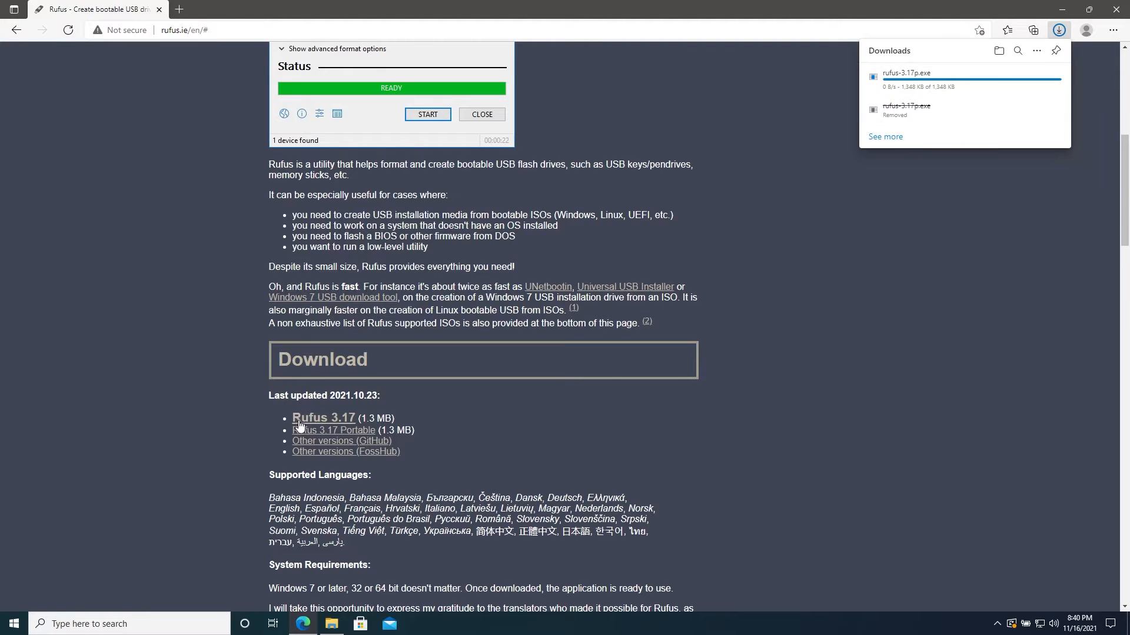
click(896, 83)
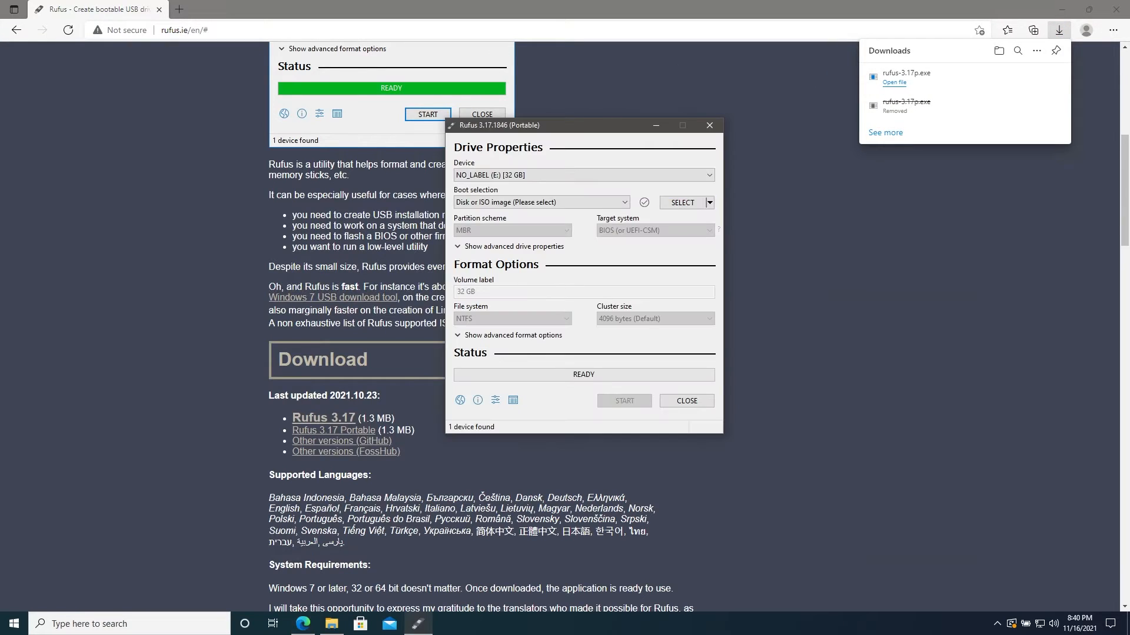
Enable List USB Hard Drives in the advanced drive properties and review the selectable devices, keeping NO_LABEL (E:) [32 GB].
click(578, 175)
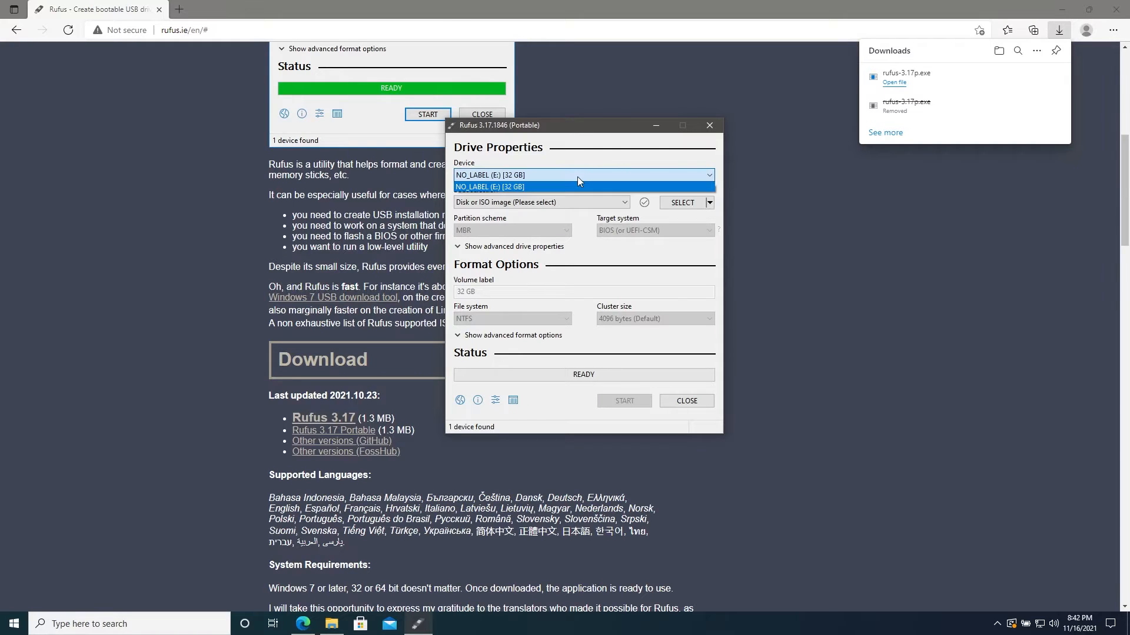
click(577, 176)
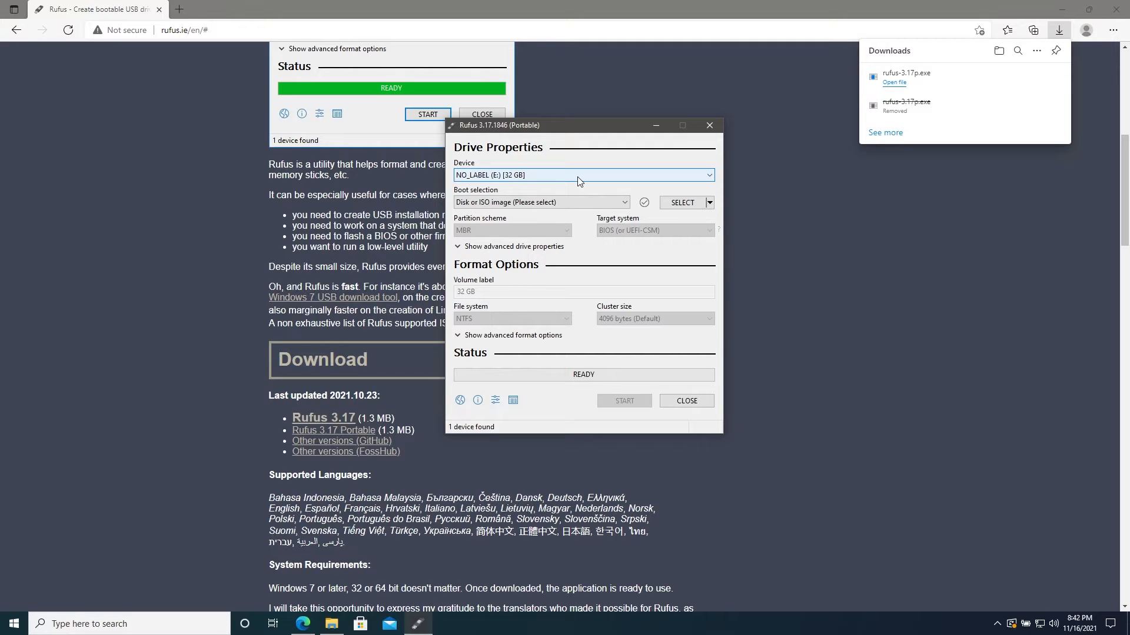
click(503, 247)
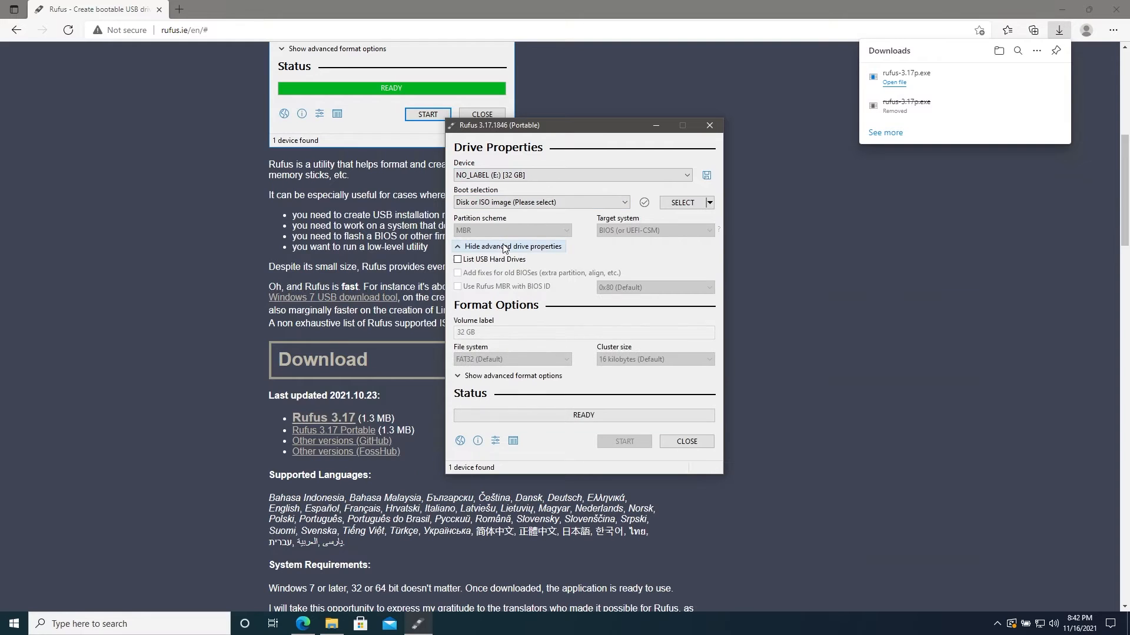
click(458, 260)
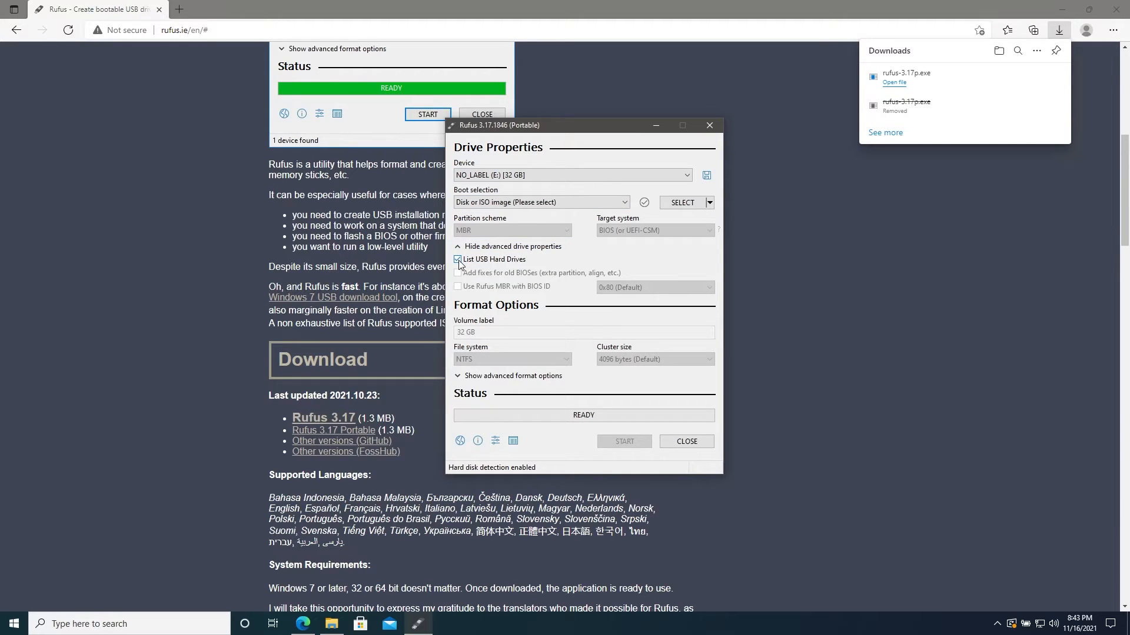
click(553, 176)
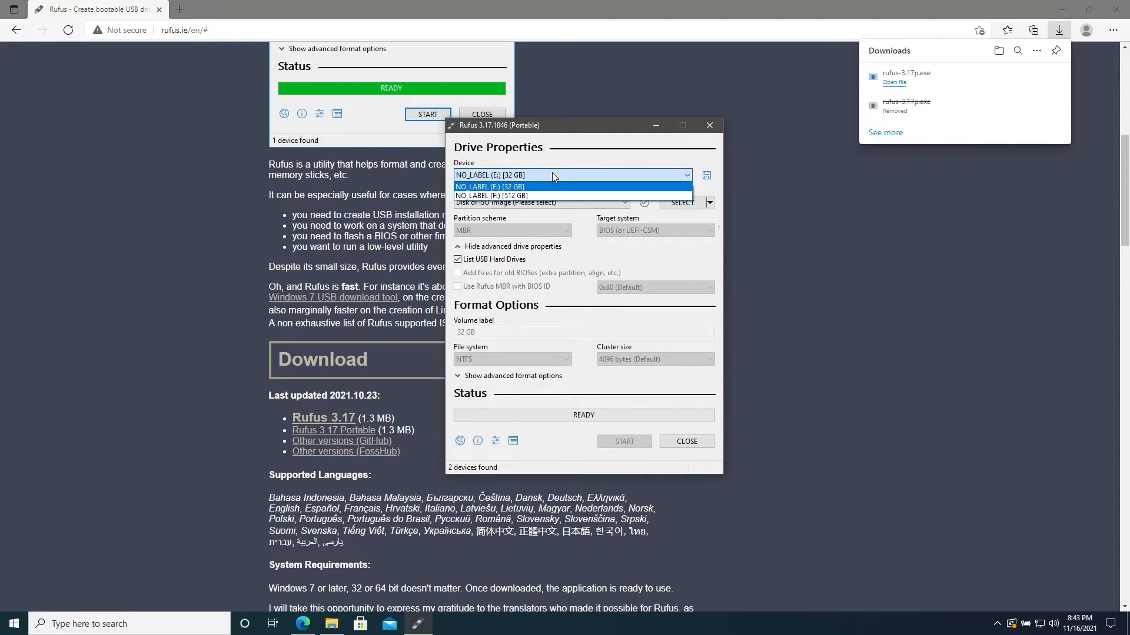
click(532, 195)
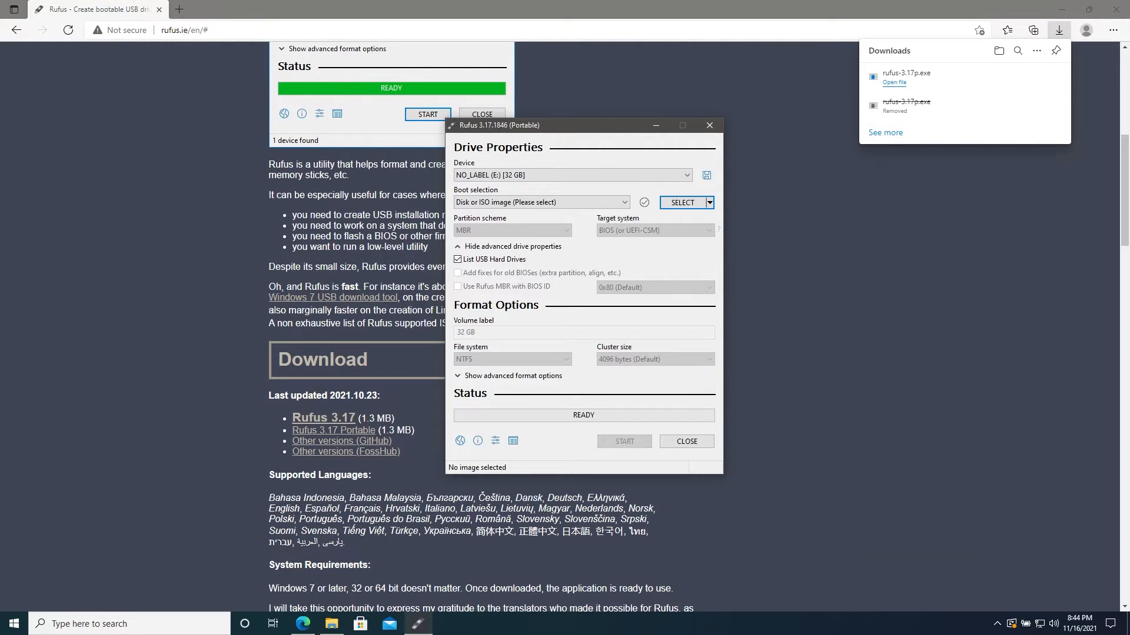
Load ubuntu-20.04.3-desktop-amd64.iso as the boot image and check the partition scheme choices, keeping MBR.
click(680, 204)
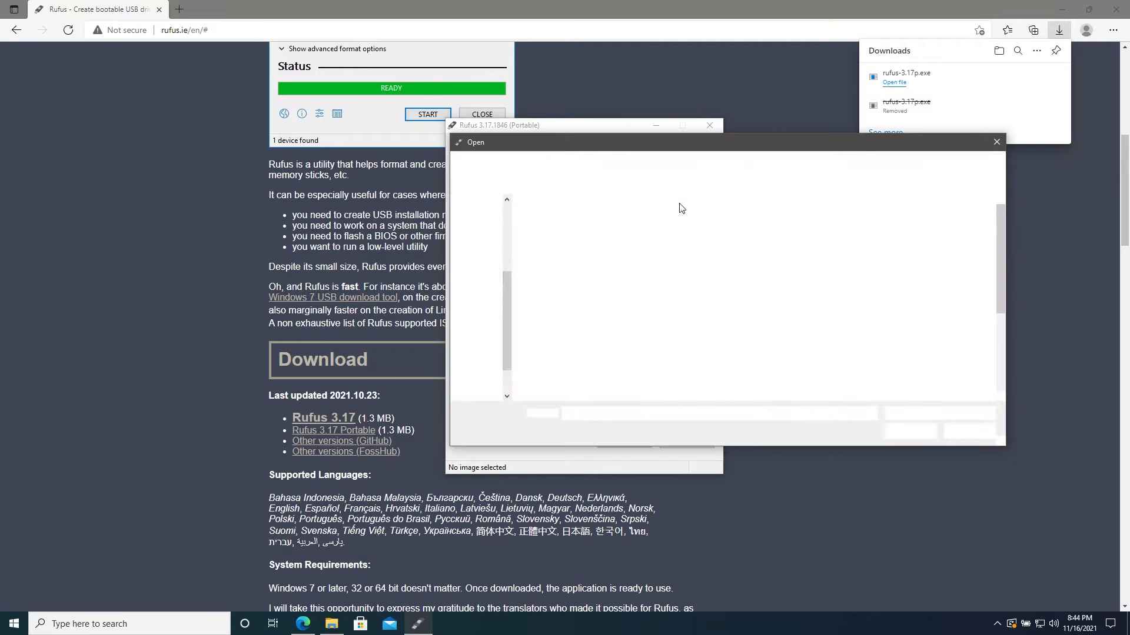
scroll(657, 342, down, 3)
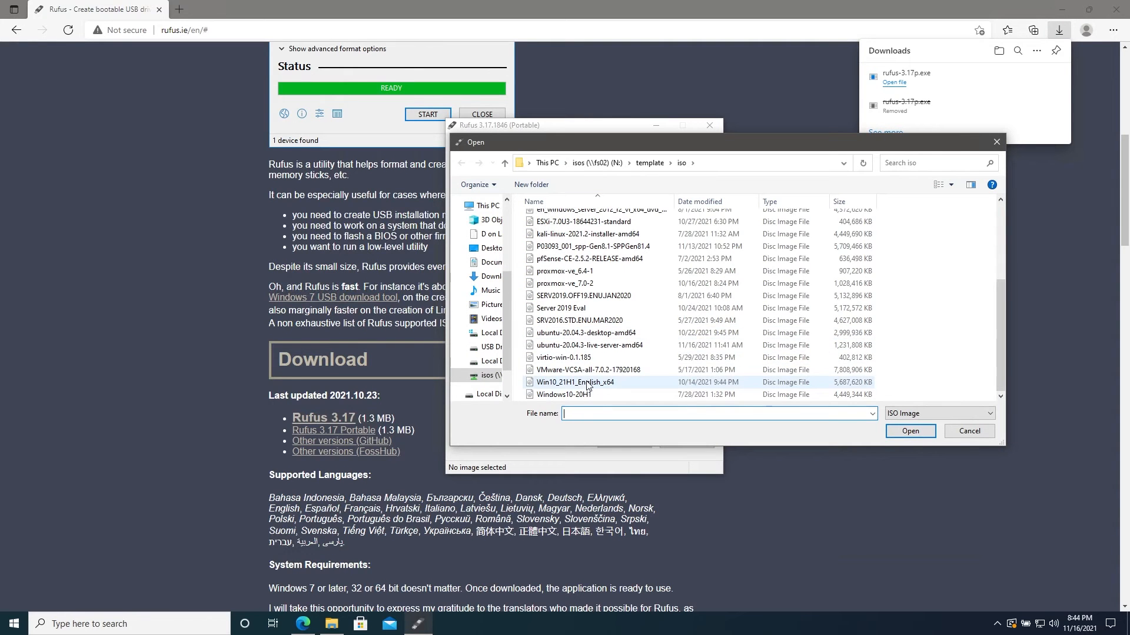
click(583, 333)
click(898, 436)
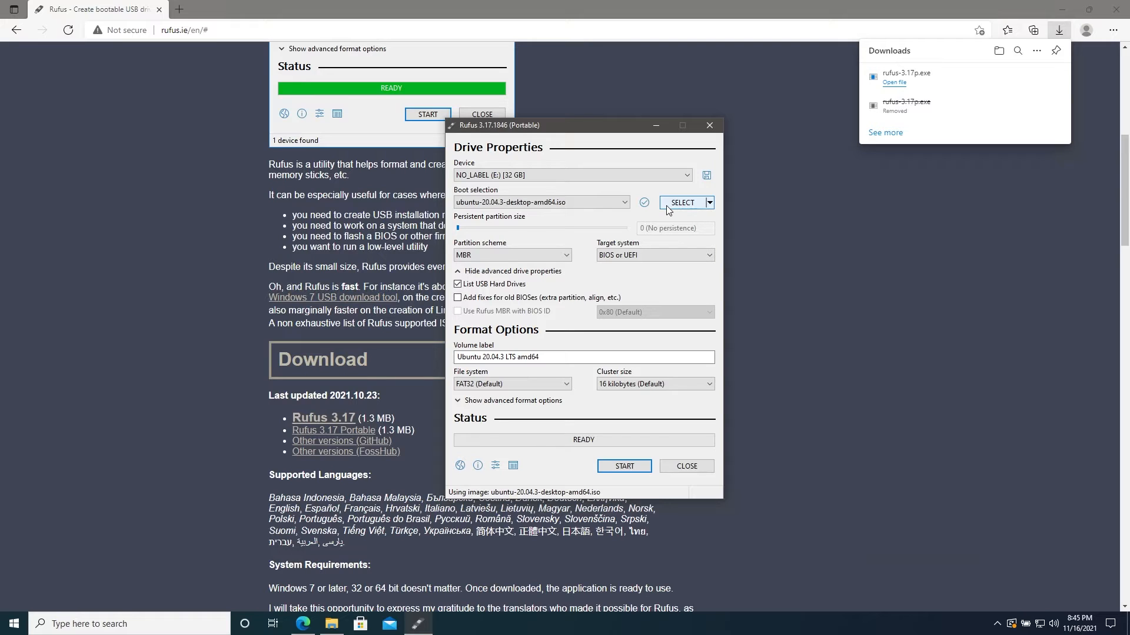
click(563, 257)
click(561, 261)
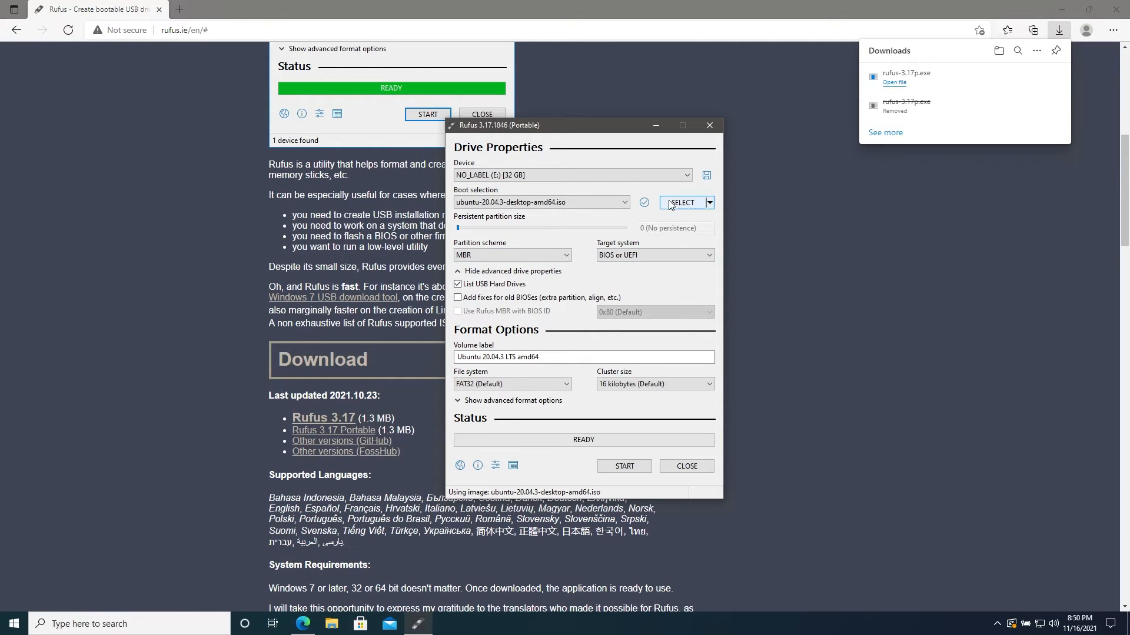
Replace the boot image with nwipe.img from the iso folder.
click(669, 204)
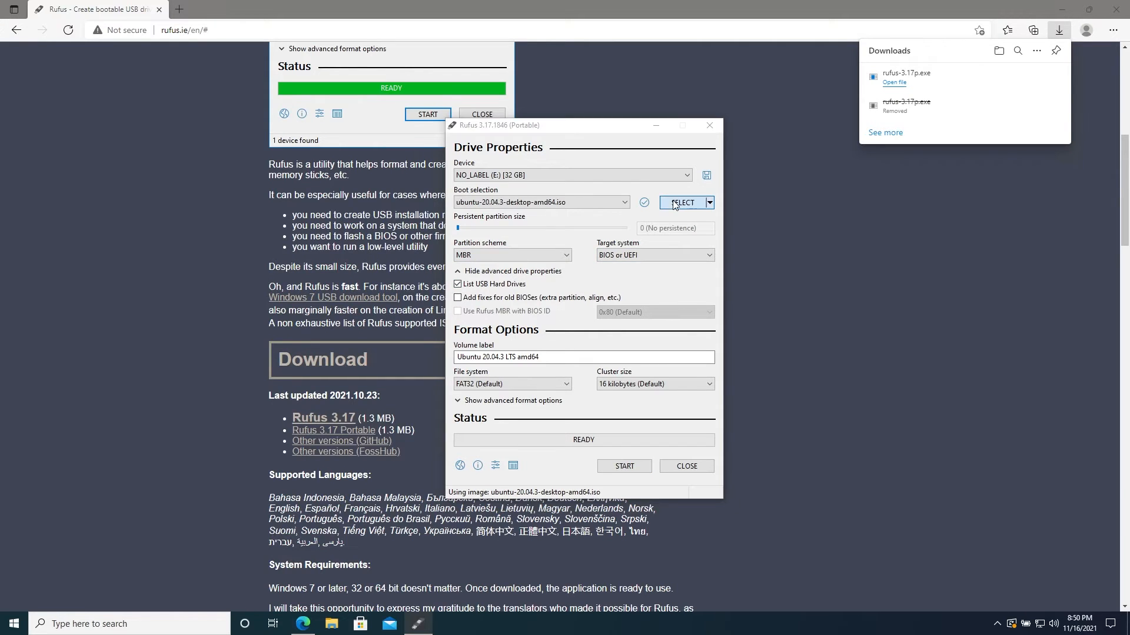
scroll(597, 315, down, 2)
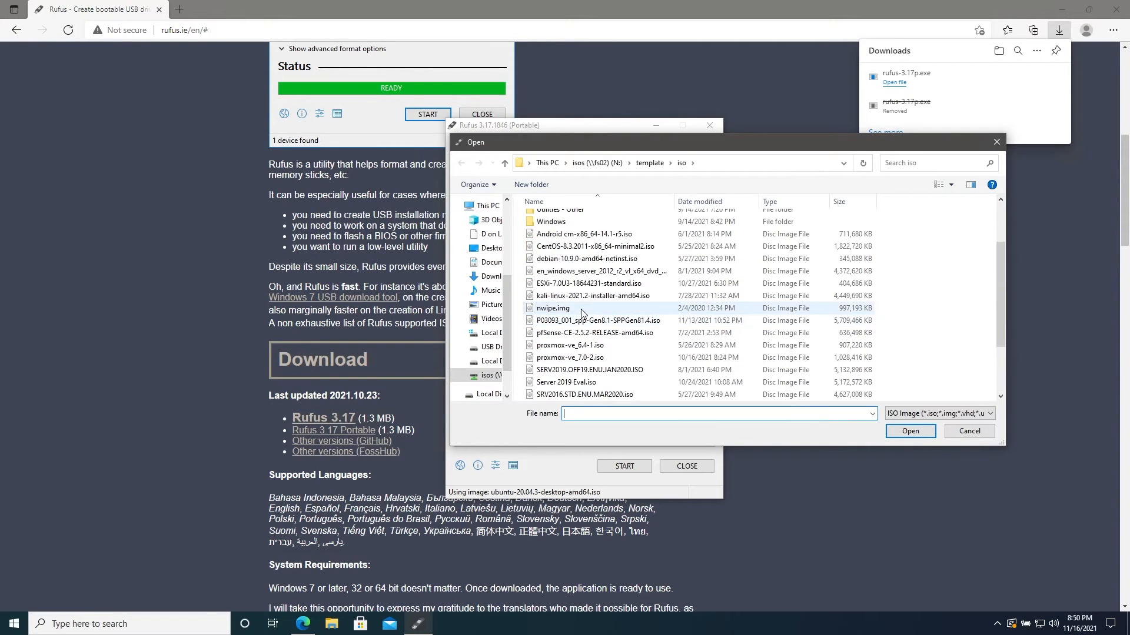
click(584, 309)
click(908, 432)
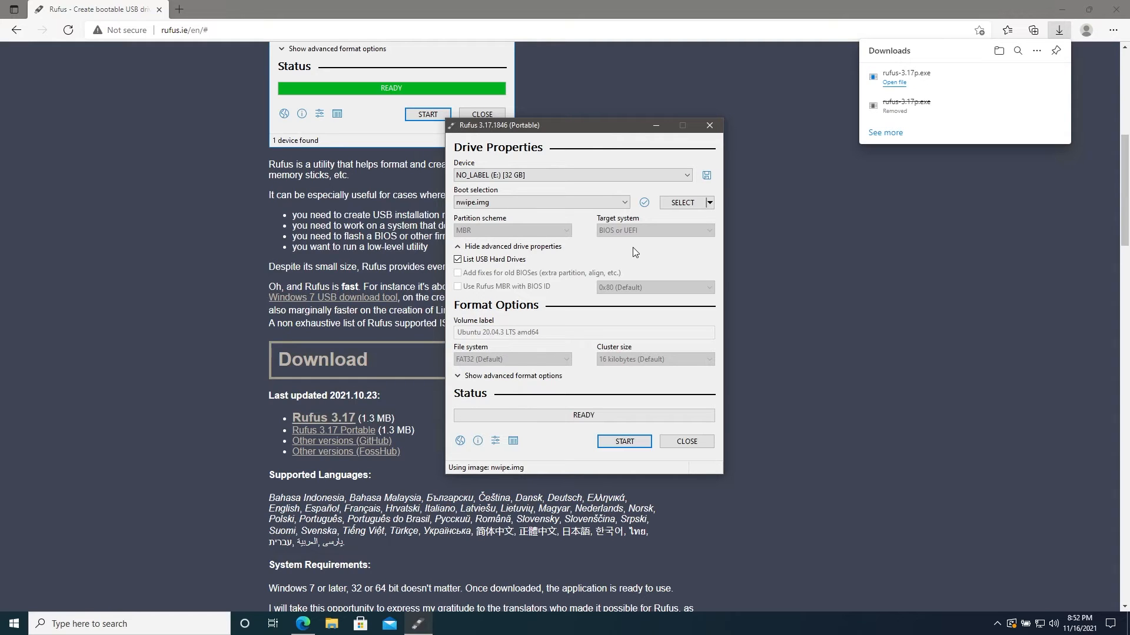
Load proxmox-ve_7.0-2.iso as the boot image, start the write, and cancel at the image mode choice.
click(673, 204)
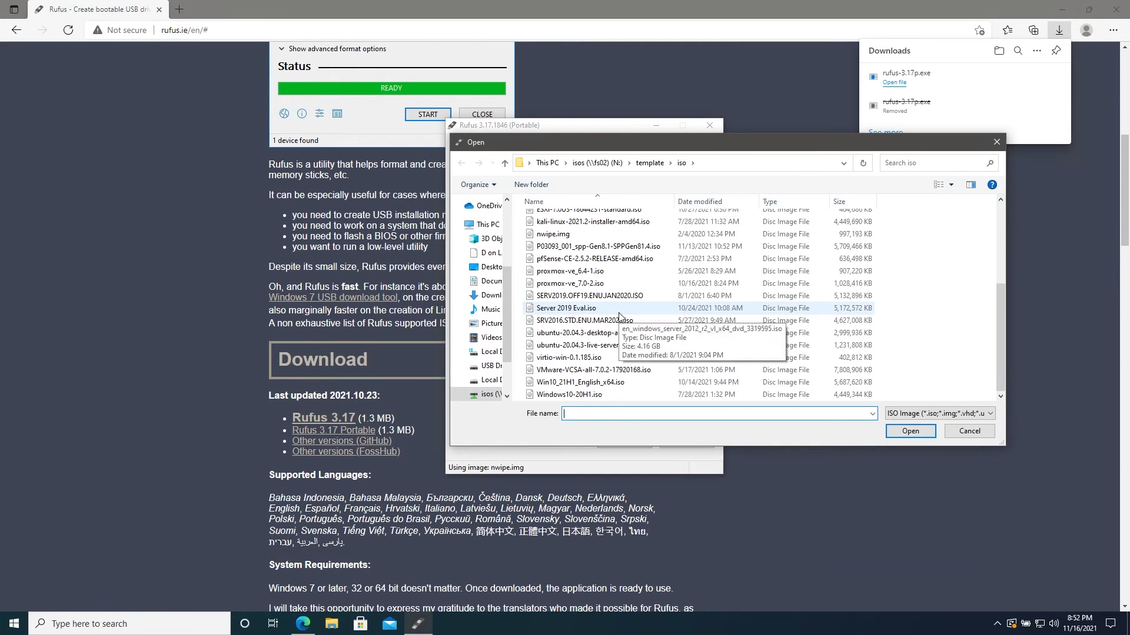
double_click(588, 283)
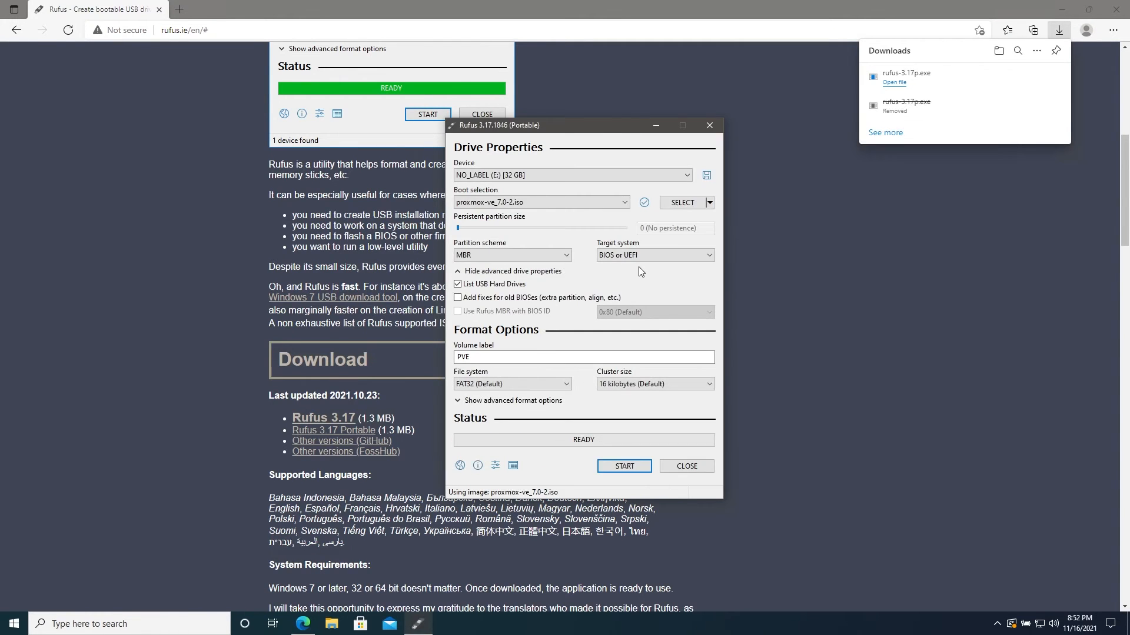
click(618, 469)
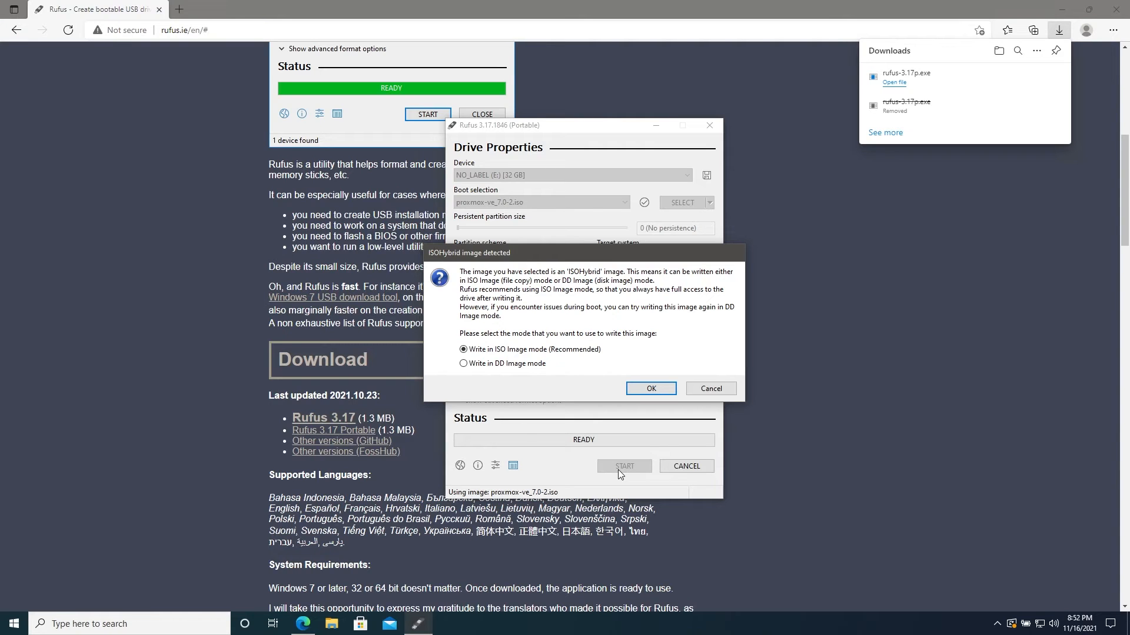
click(710, 387)
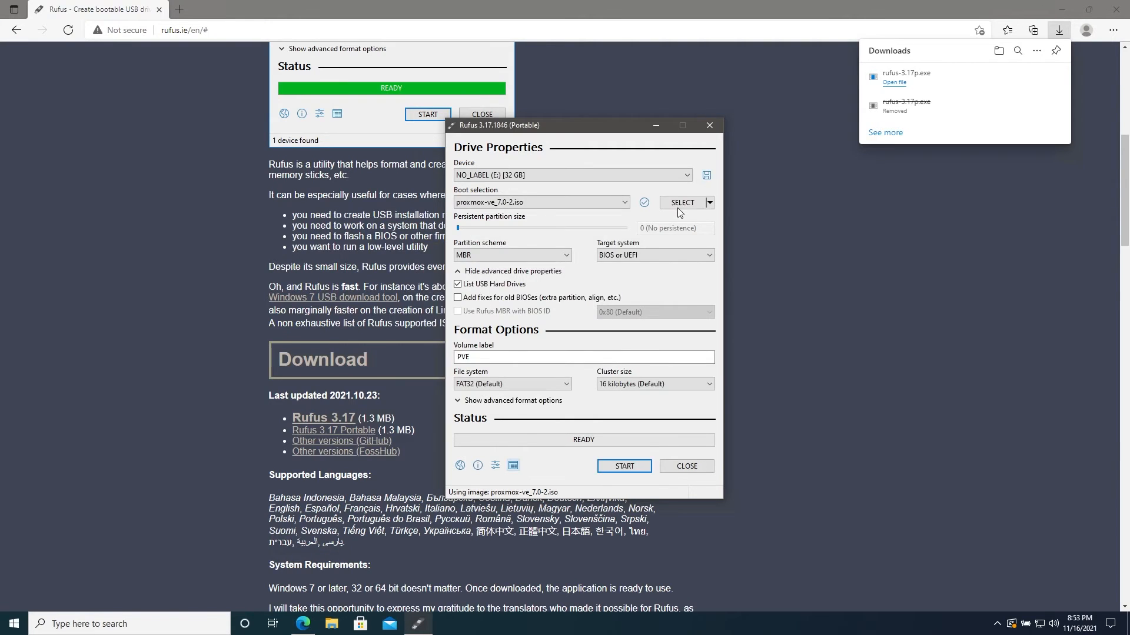
Load pfSense-CE-2.5.2-RELEASE-amd64.iso as the boot image and accept the notice enforcing DD image writing mode.
click(677, 207)
scroll(671, 318, down, 3)
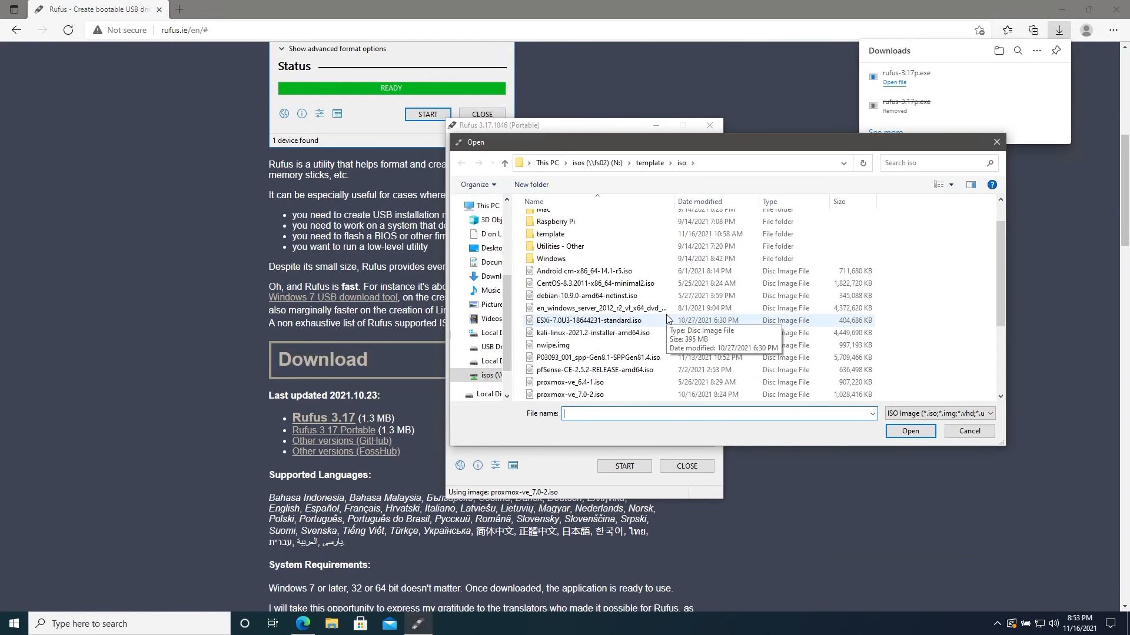
click(626, 297)
click(910, 431)
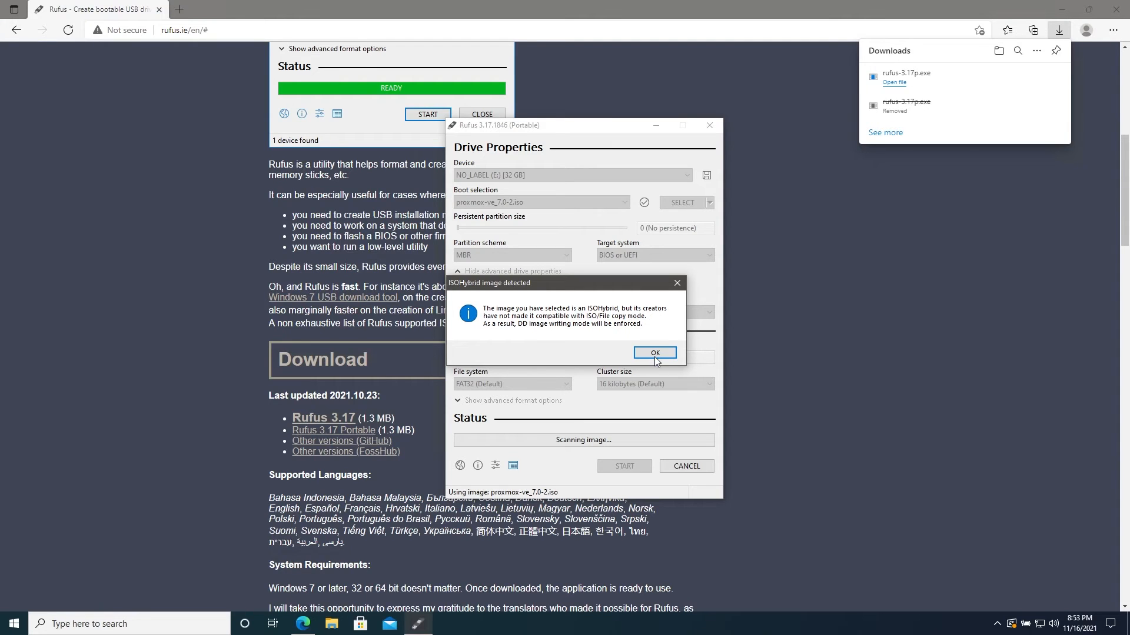
click(654, 353)
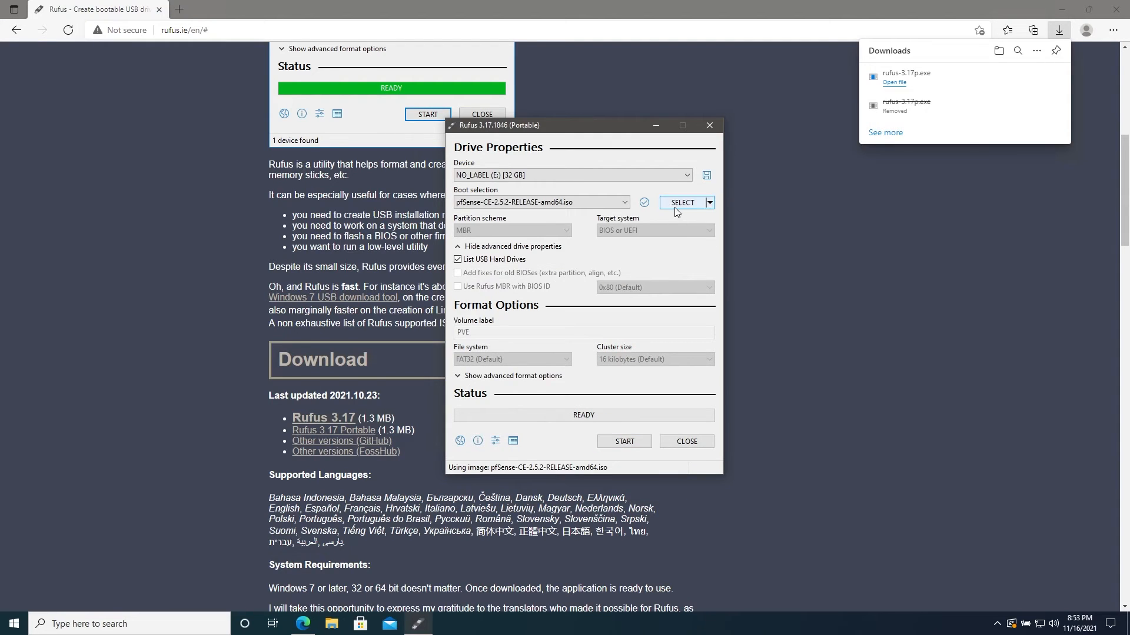
Load Win10_21H1_English_x64.iso as the boot image and inspect its suggested volume label without editing it.
click(682, 202)
click(583, 382)
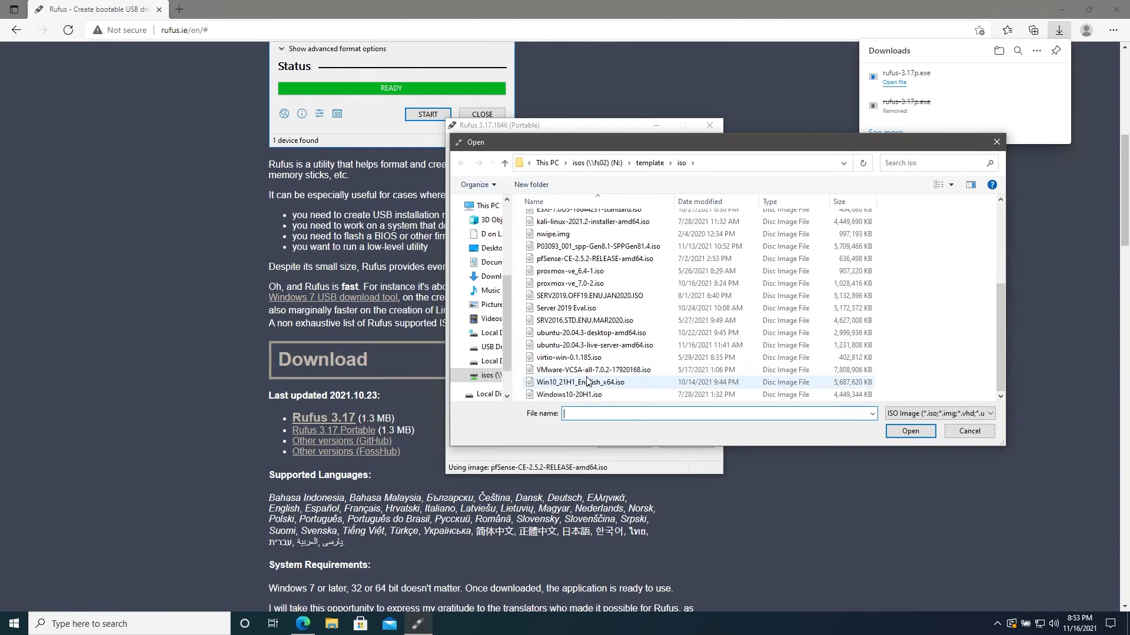
click(912, 432)
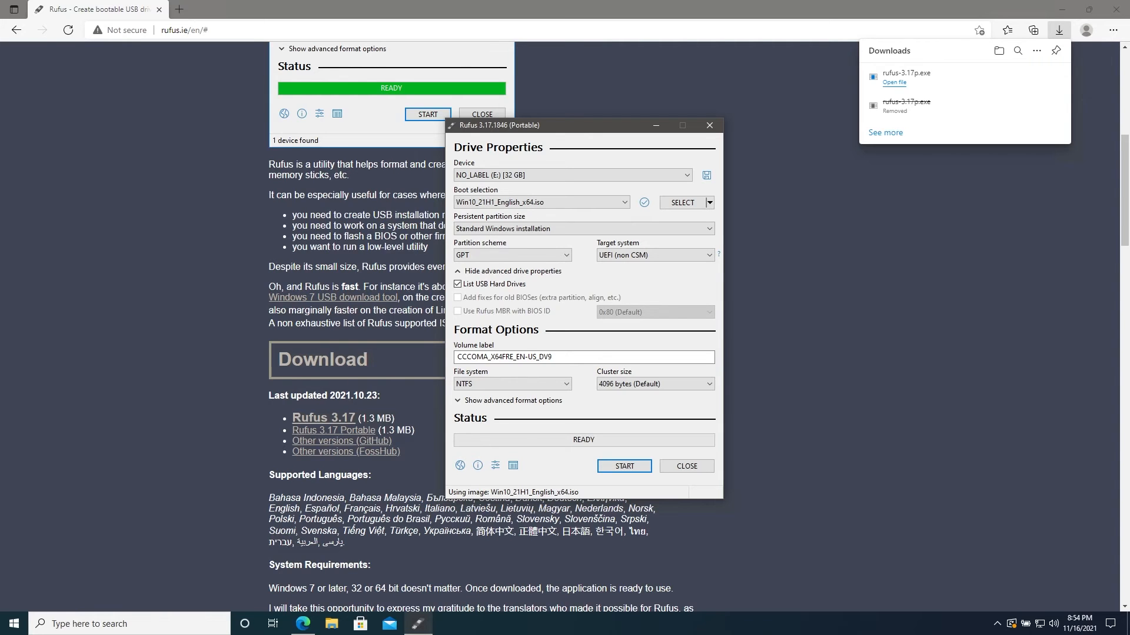
drag(527, 356, 563, 357)
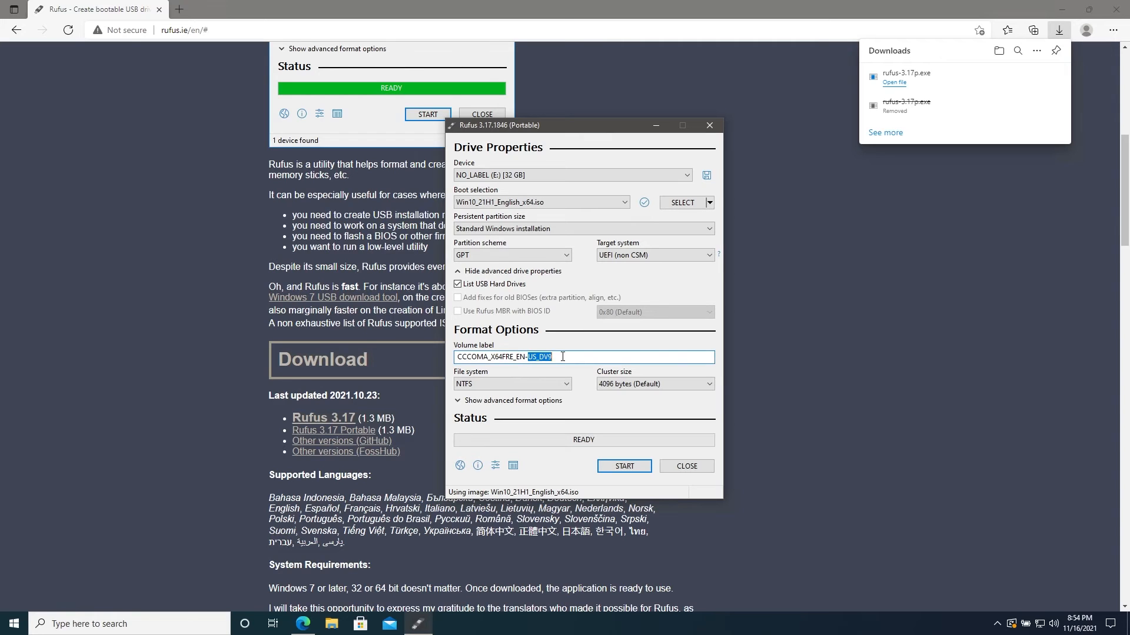
click(563, 357)
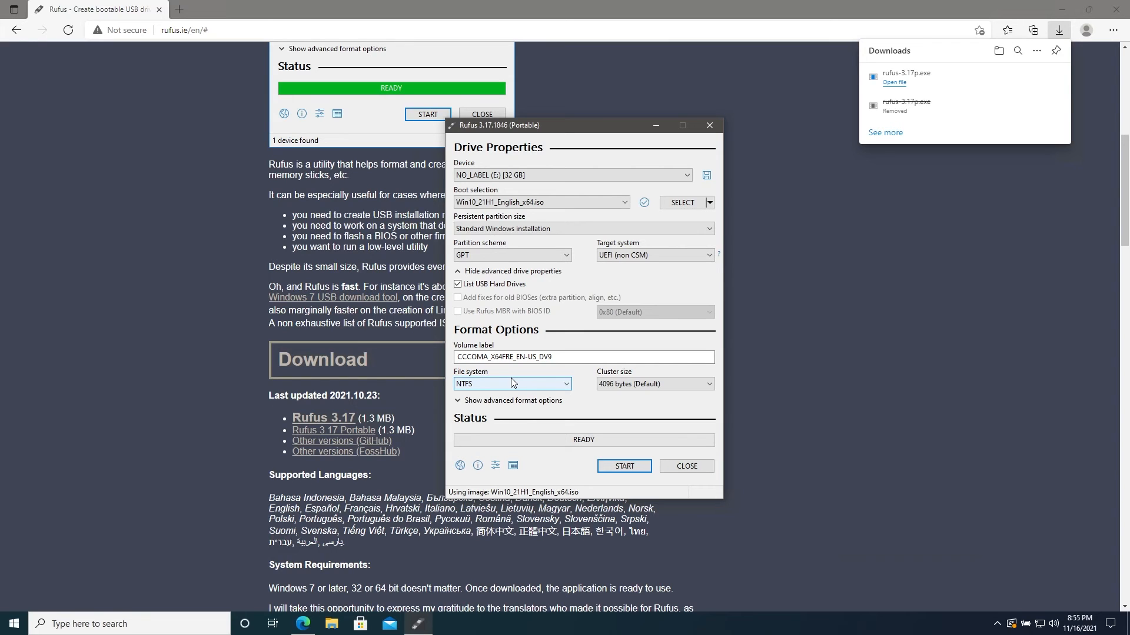
Show the advanced format options and load proxmox-ve_7.0-2.iso as the boot image.
click(510, 401)
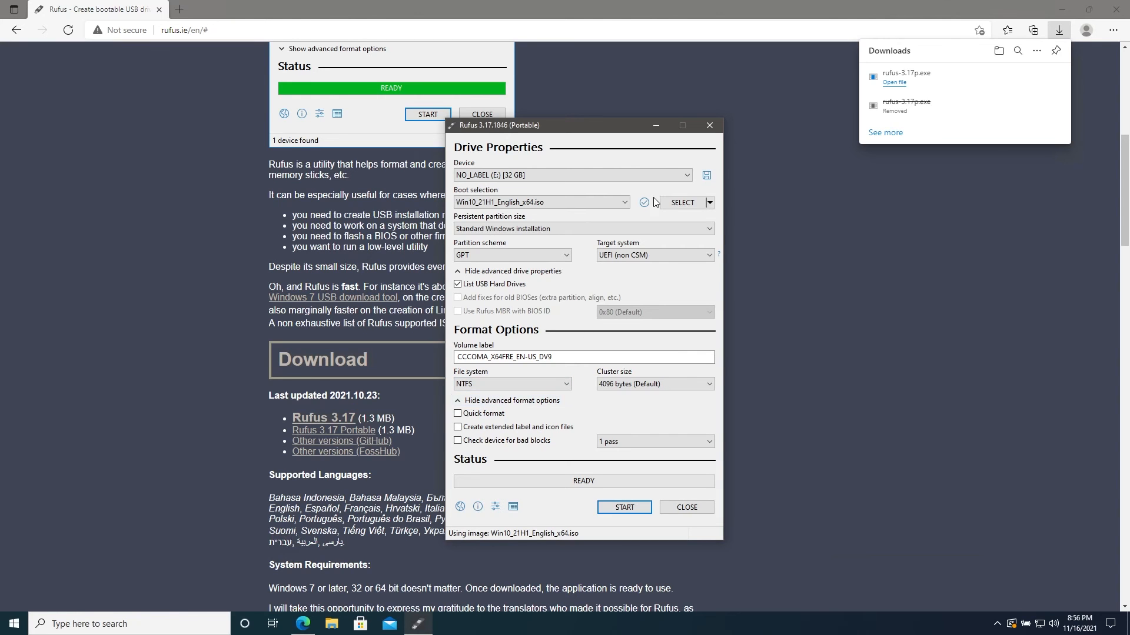
click(680, 202)
scroll(653, 340, down, 4)
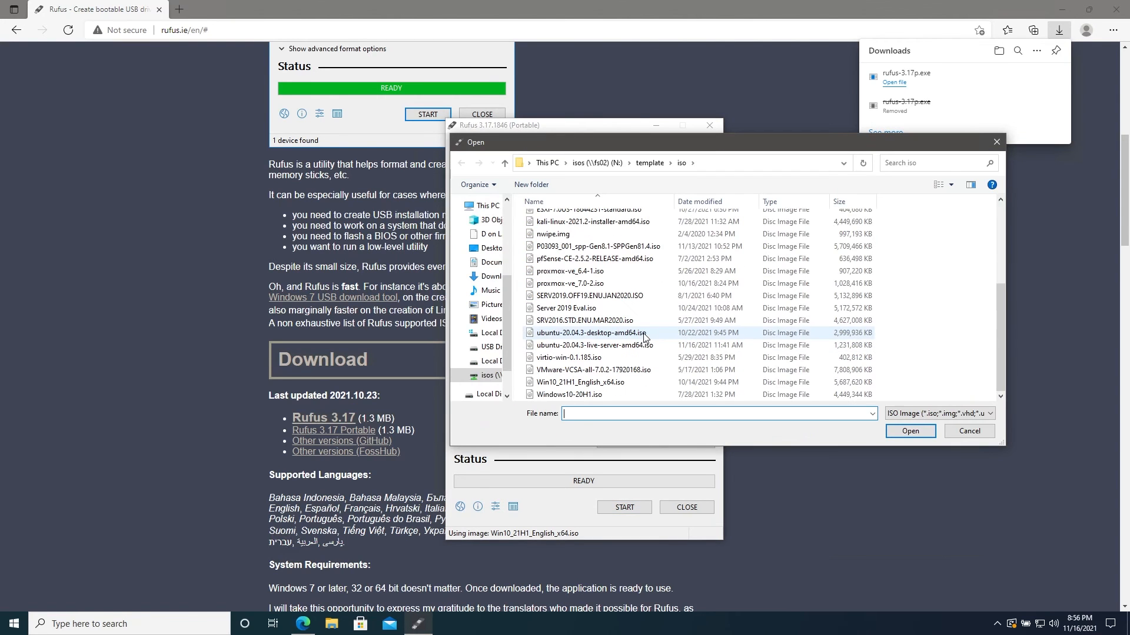
click(569, 283)
click(910, 431)
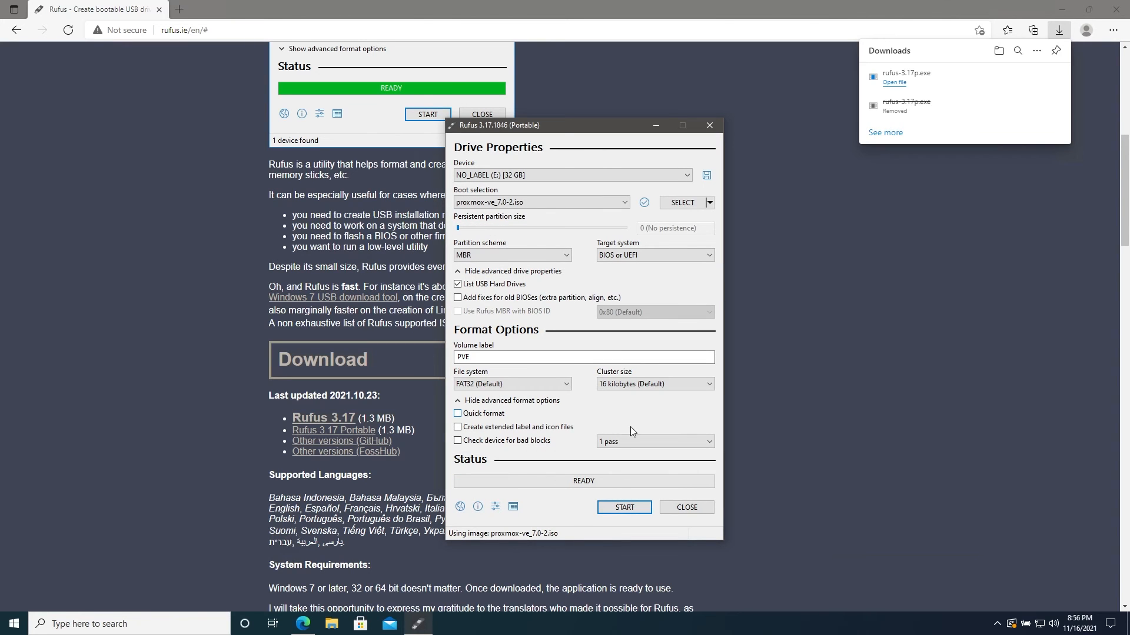
Start writing the Proxmox image to the 32 GB E: drive in DD Image mode, accepting the erasure of all its data.
click(625, 504)
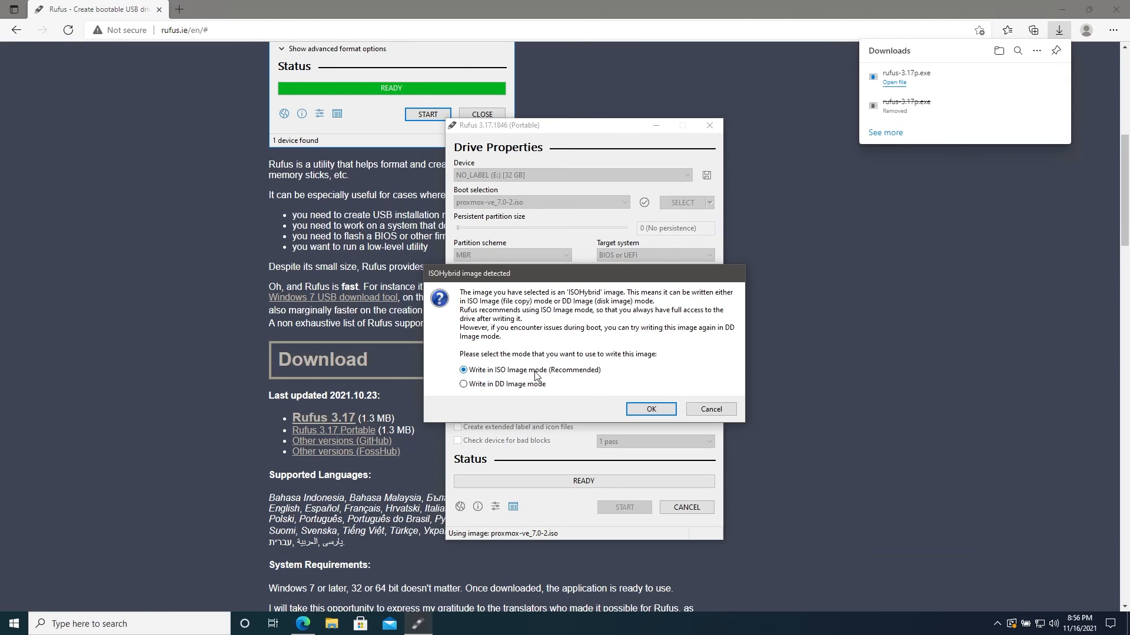
click(527, 388)
click(638, 408)
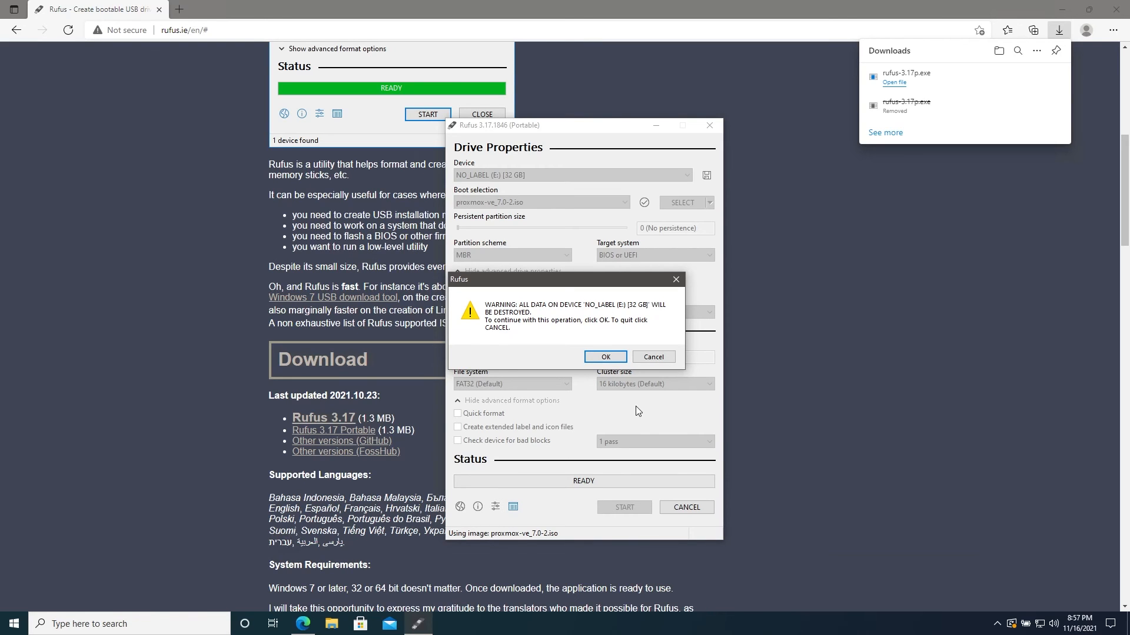
click(600, 359)
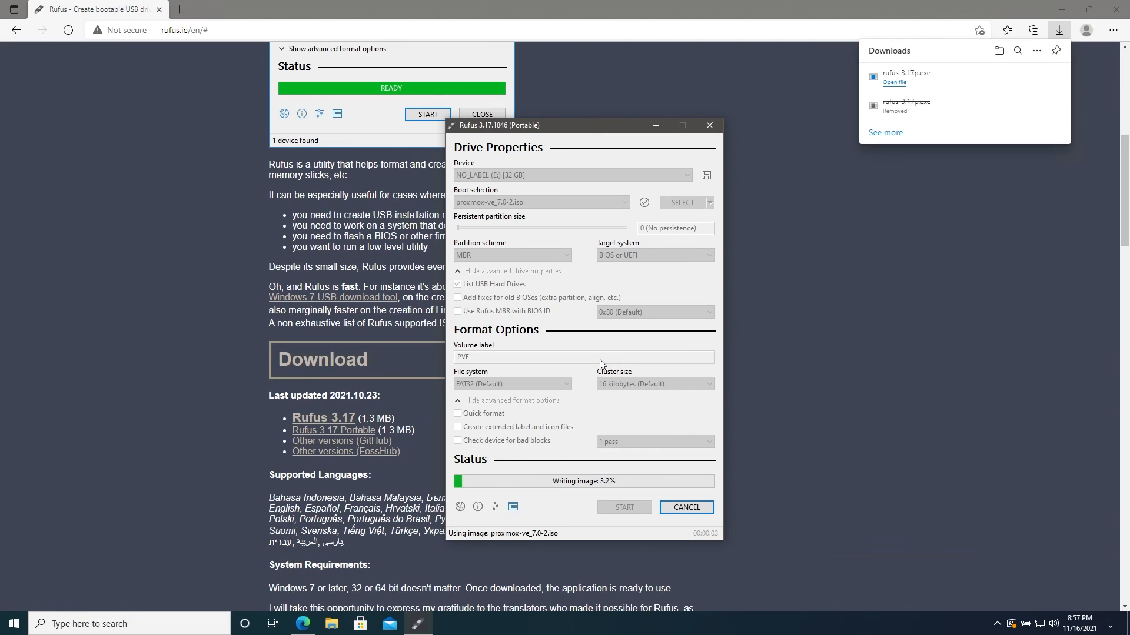